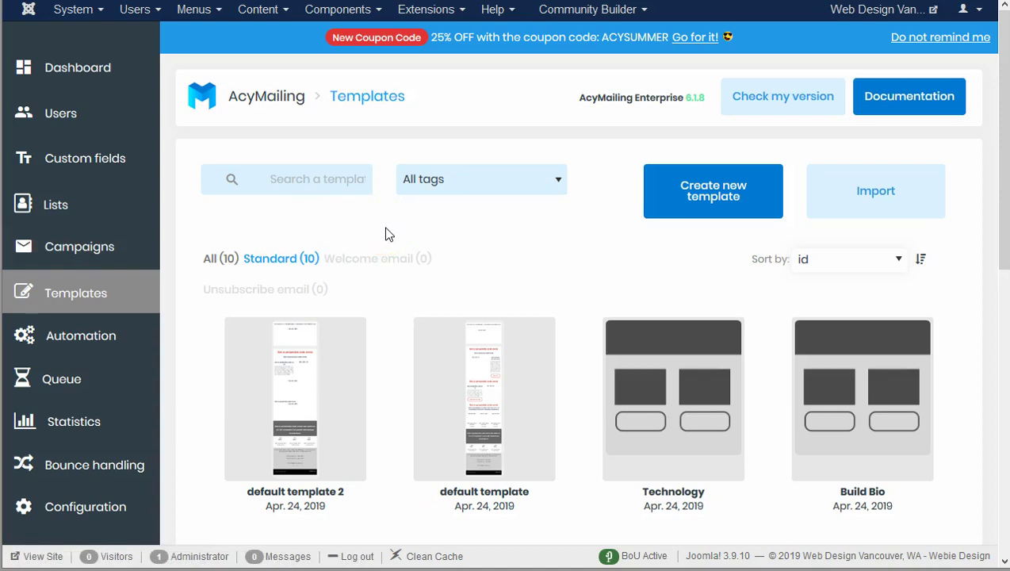
Step: Create a new email template with the Drag & Drop Editor
scroll(552, 291, "down", 7)
scroll(638, 334, "up", 8)
left_click(706, 202)
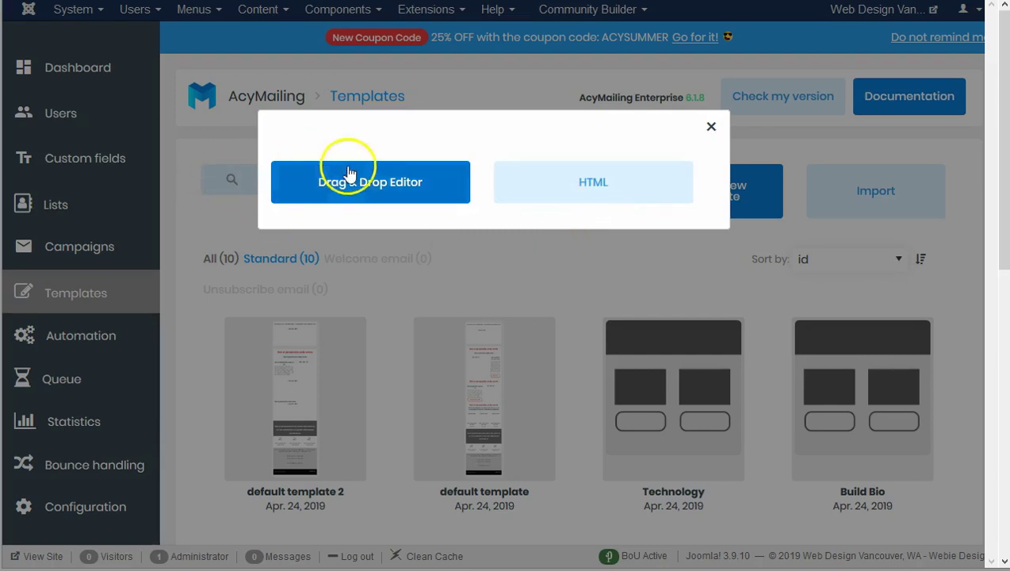
left_click(378, 200)
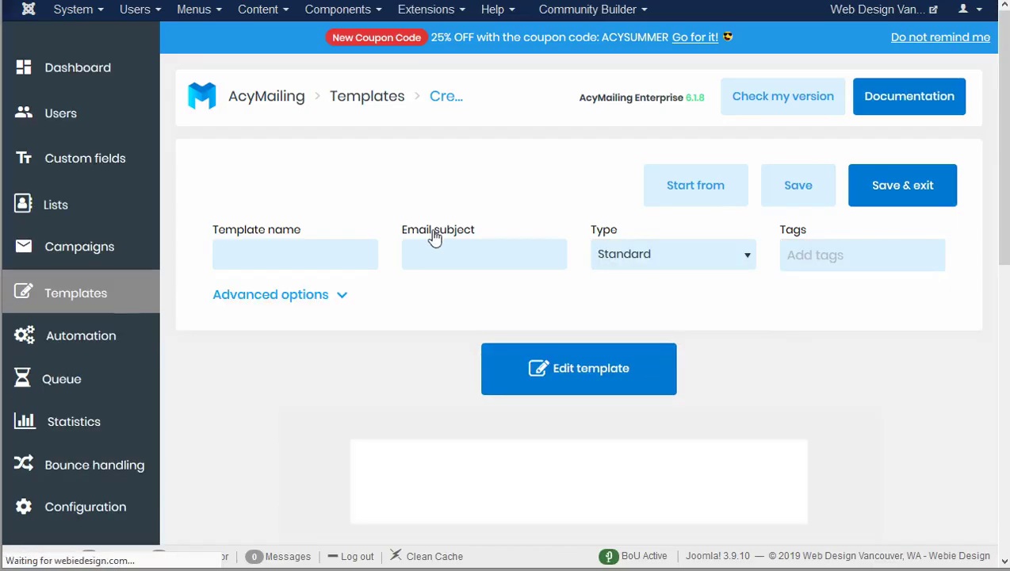
Step: Enter "demo" as both the template name and the email subject
left_click(303, 252)
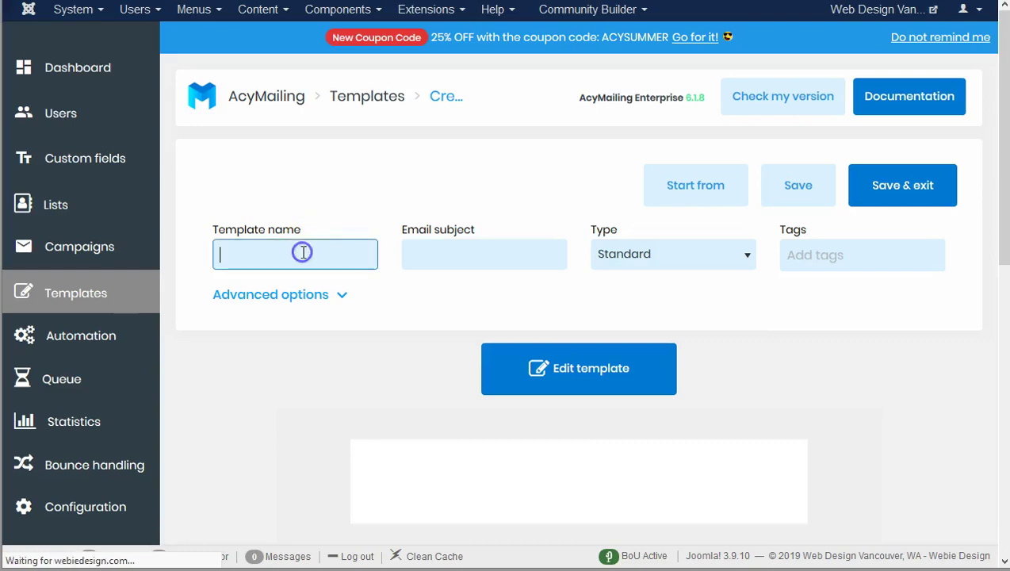
type("demo")
left_click(425, 255)
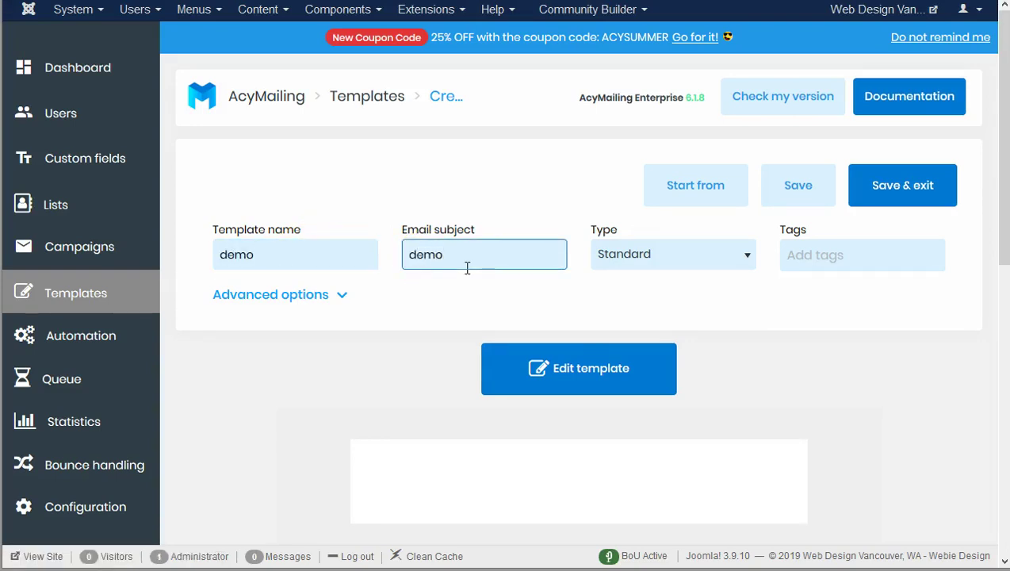
Step: Open the template for editing and insert the image 2019-like-a-lion.jpg into its empty block
scroll(744, 337, "down", 1)
scroll(744, 337, "down", 1)
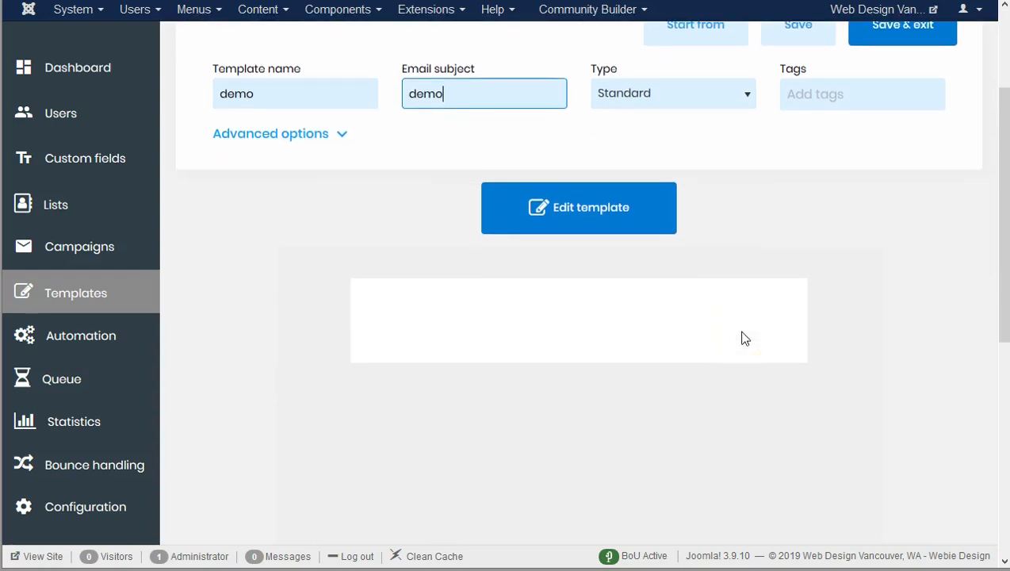
left_click(585, 213)
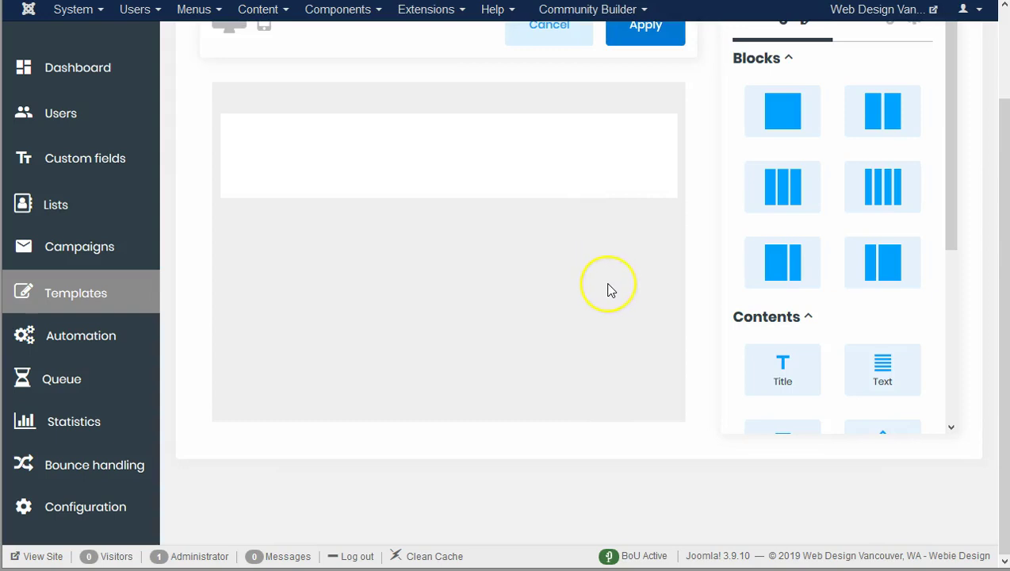
scroll(608, 290, "up", 1)
mouse_move(476, 238)
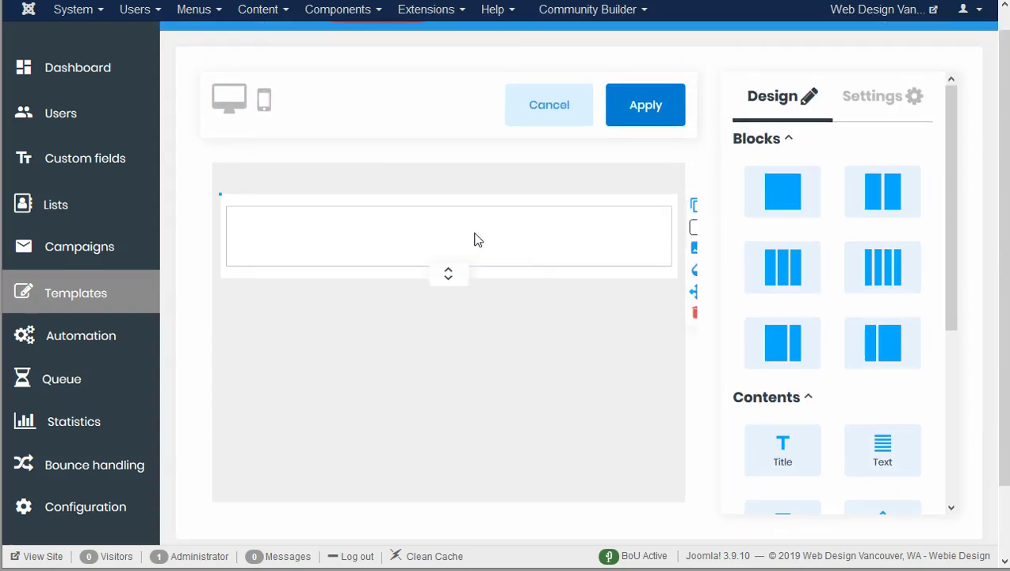
scroll(828, 349, "down", 3)
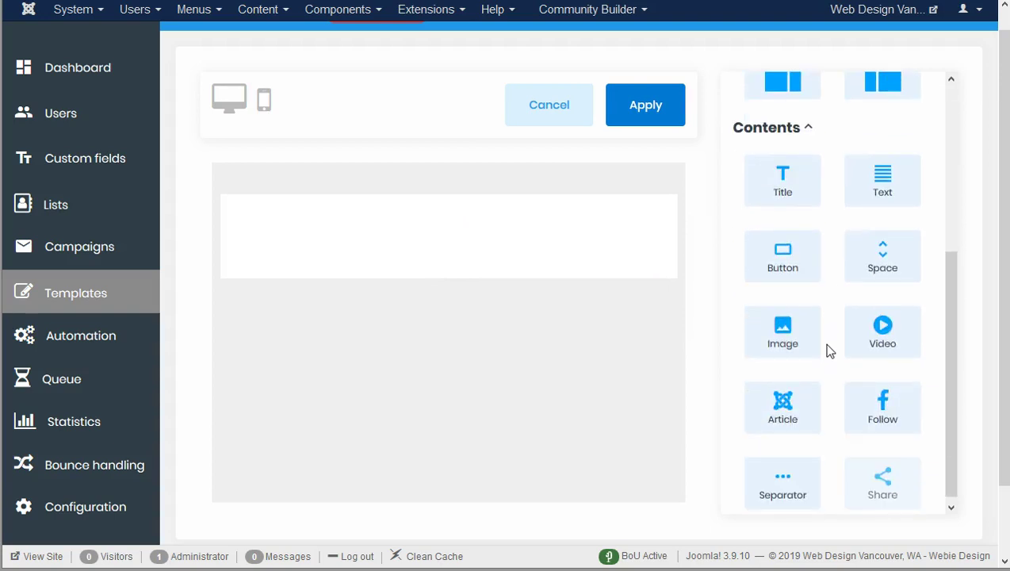
left_click_drag(775, 331, 460, 219)
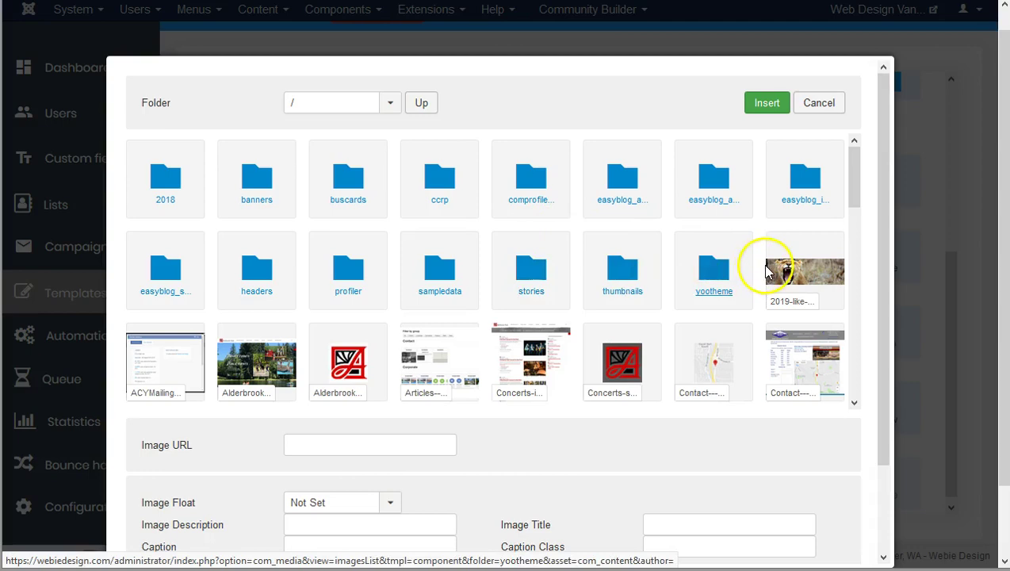
left_click(804, 273)
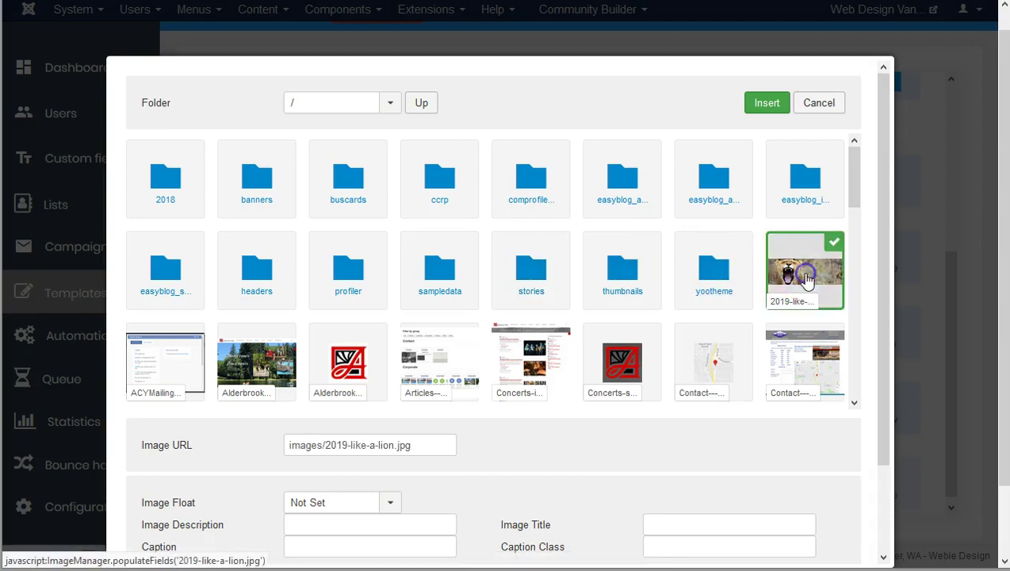
left_click(761, 102)
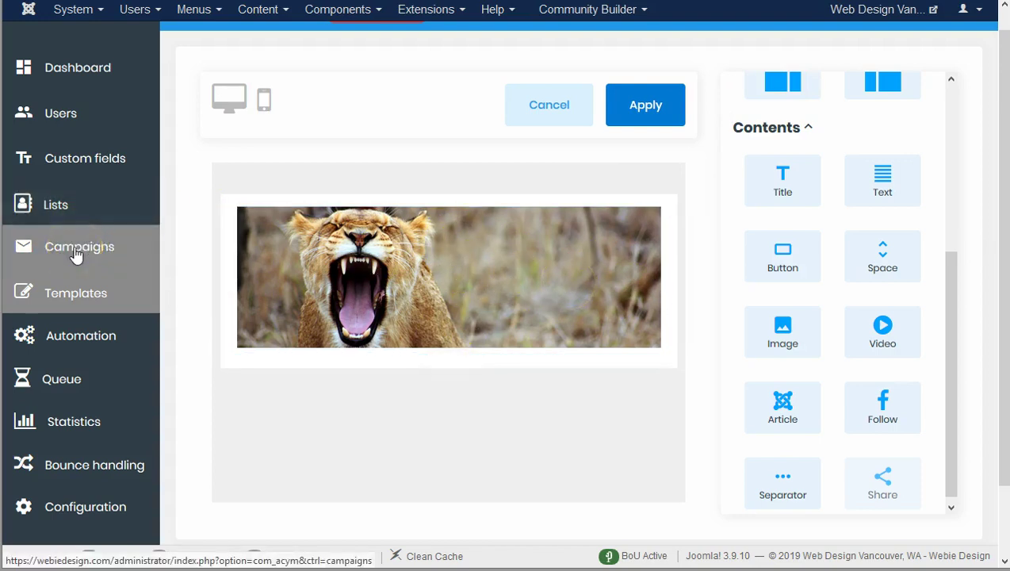
left_click(439, 299)
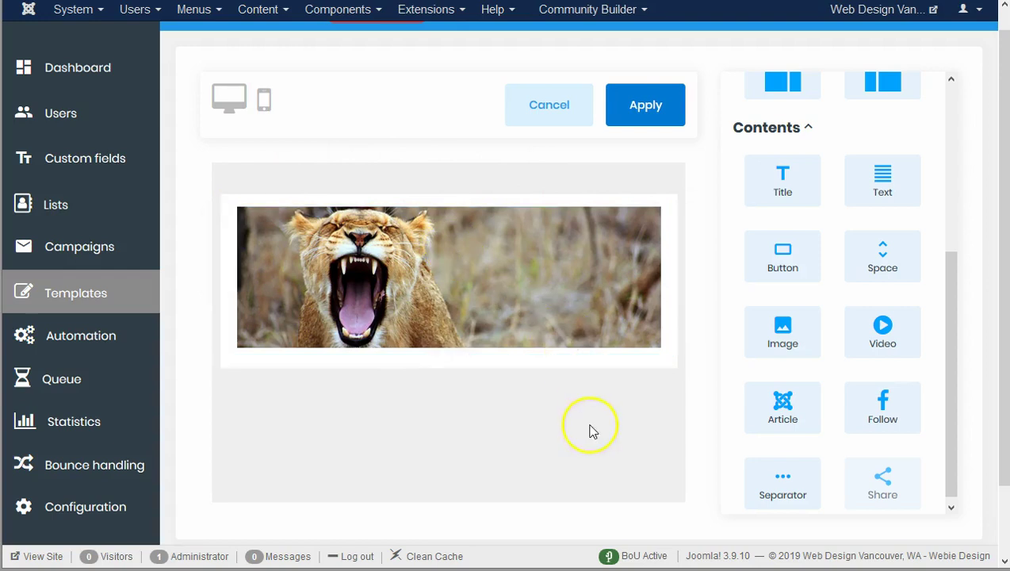
Step: Add a single-column block below the lion image
scroll(591, 428, "down", 1)
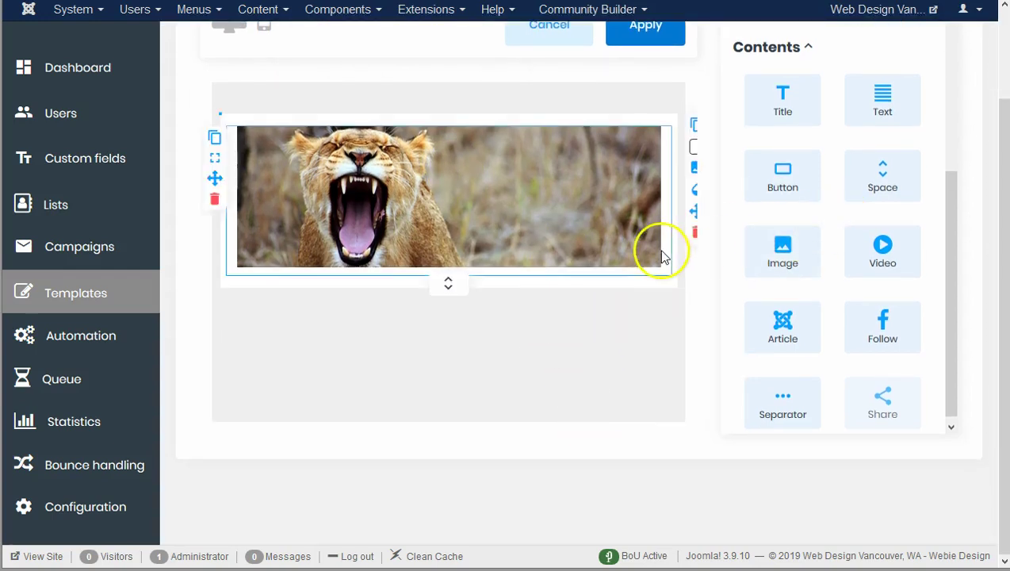
scroll(657, 248, "up", 1)
scroll(825, 248, "up", 3)
left_click_drag(794, 219, 490, 419)
left_click(694, 423)
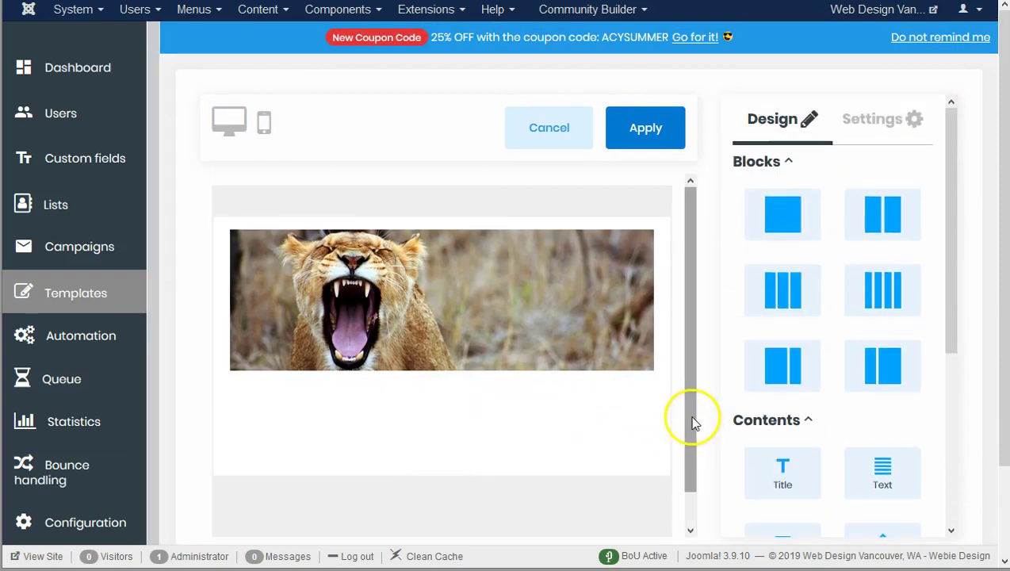
scroll(693, 423, "down", 1)
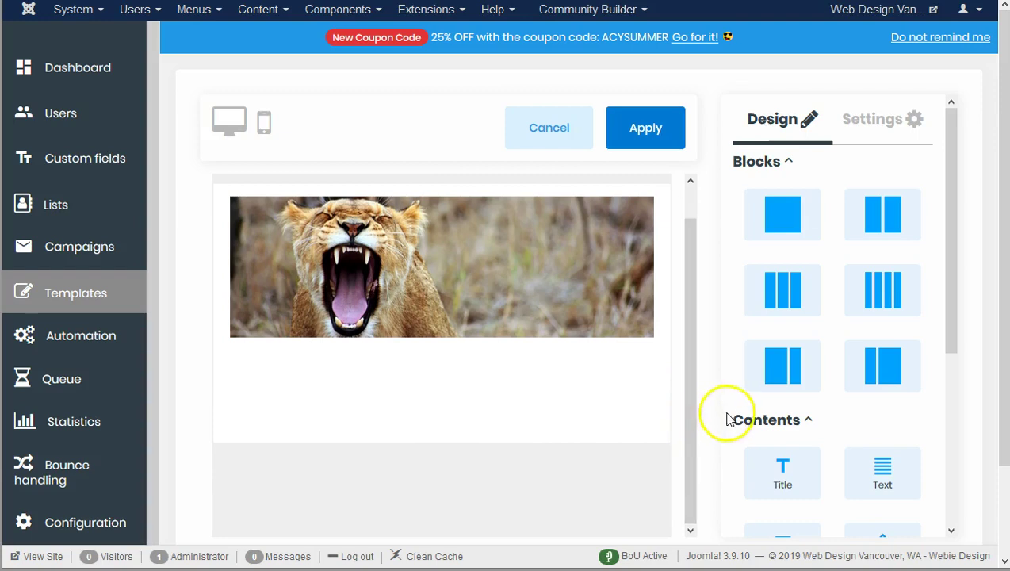
Step: Add a four-column block below the empty single-column block
scroll(874, 399, "down", 3)
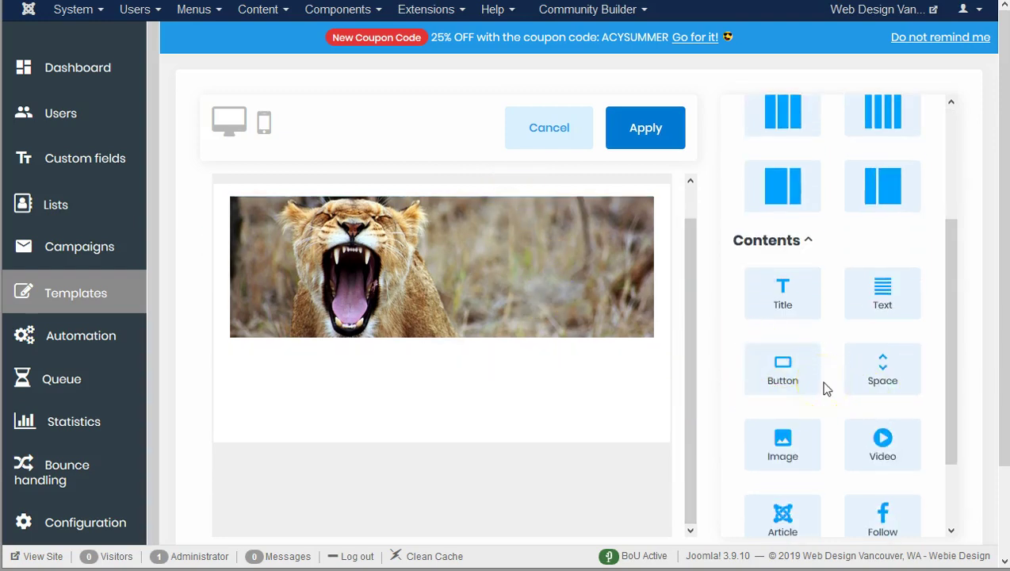
scroll(823, 389, "down", 1)
scroll(824, 388, "up", 4)
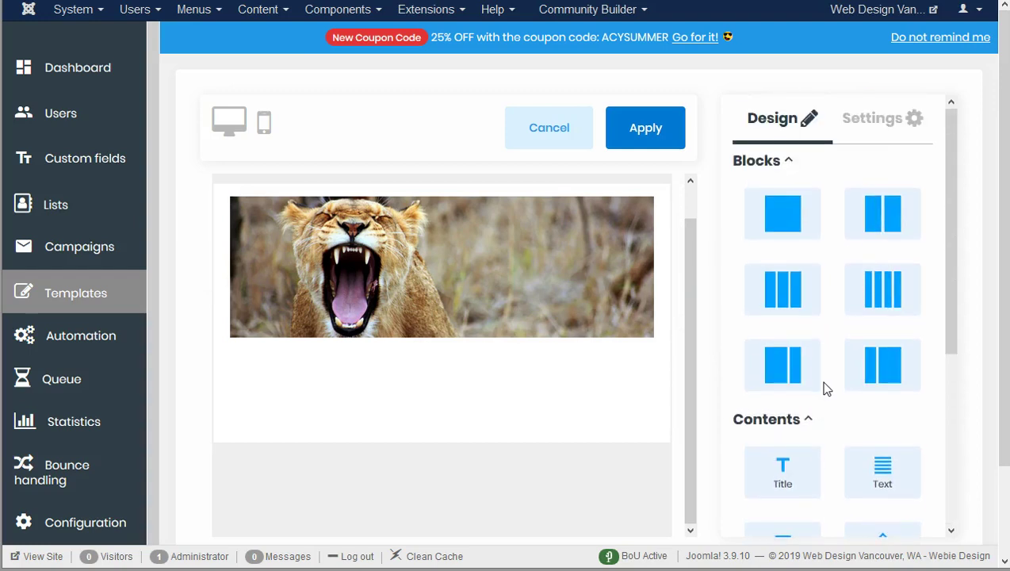
left_click_drag(880, 291, 891, 474)
Step: Place Follow content in the last column of the four-column block
scroll(895, 481, "down", 4)
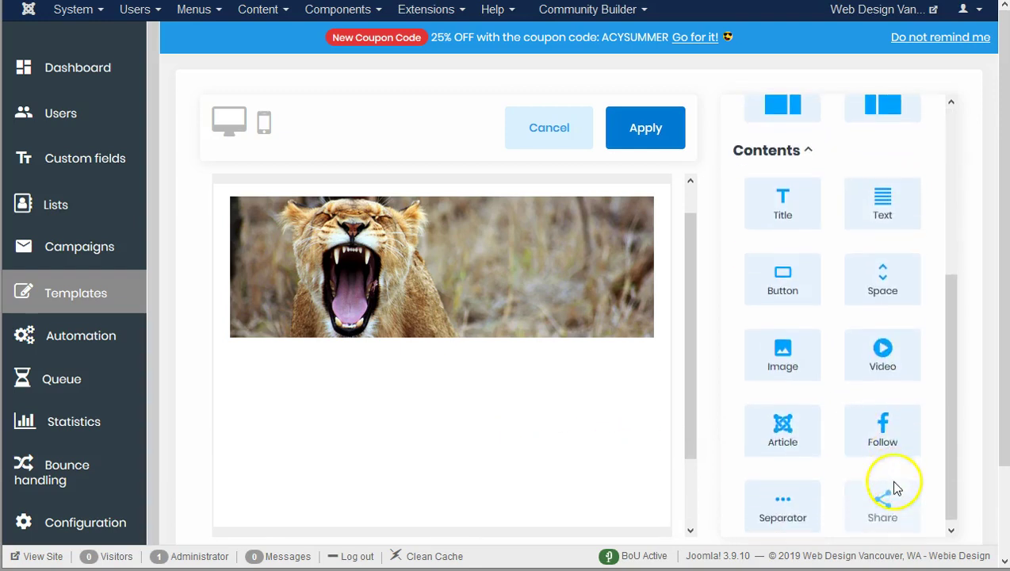
scroll(943, 499, "down", 1)
left_click_drag(879, 424, 599, 475)
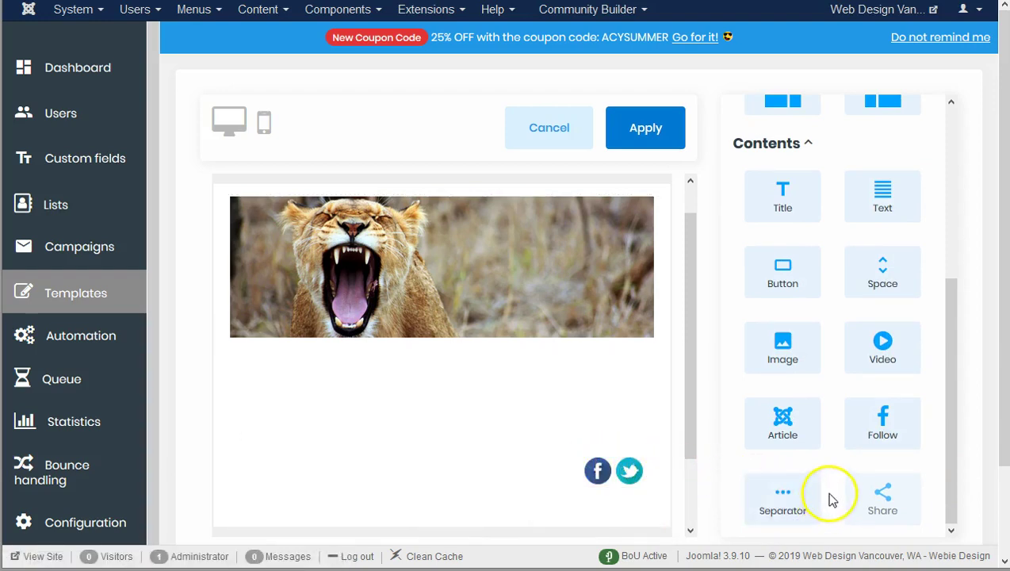
Step: Insert the image Alderbrook-Park-sm.jpg into the first column of the four-column block and a button into the second
left_click_drag(784, 346, 303, 478)
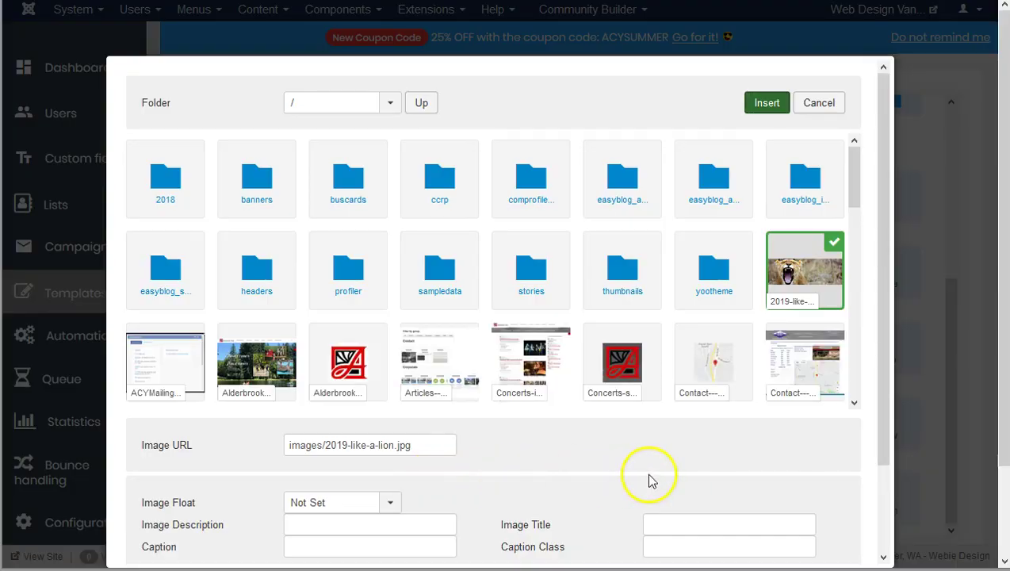
left_click(361, 372)
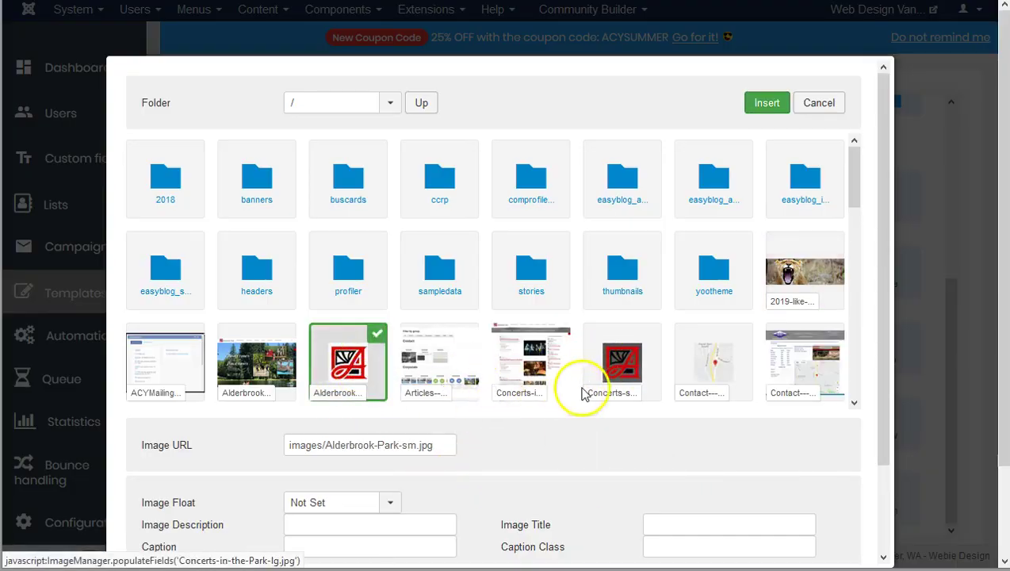
left_click(757, 103)
left_click_drag(852, 213, 377, 480)
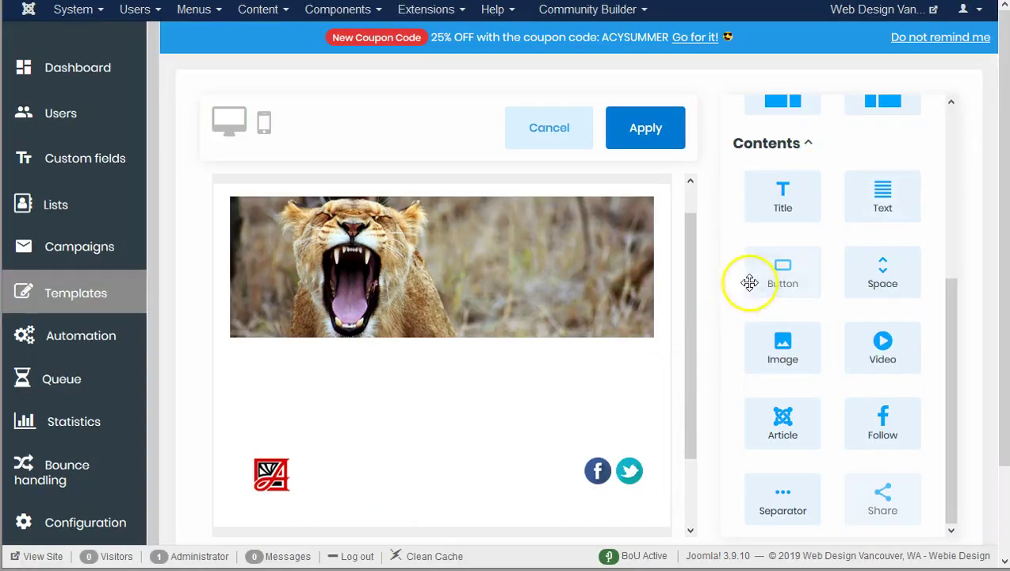
left_click_drag(774, 270, 379, 472)
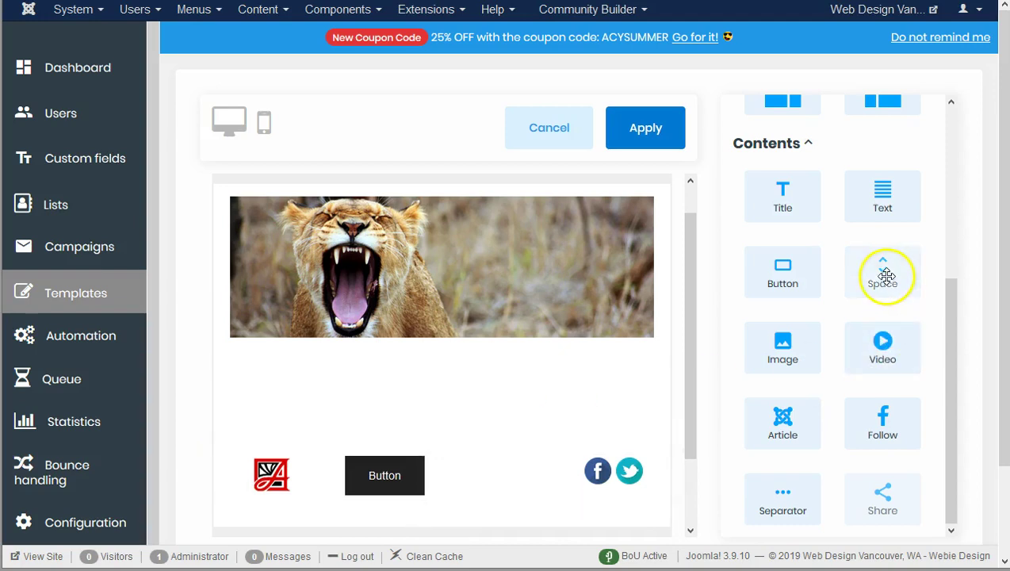
Step: Add a text element to the third column and replace its placeholder text with "Be sure to say HI !"
left_click_drag(886, 276, 520, 486)
left_click(535, 492)
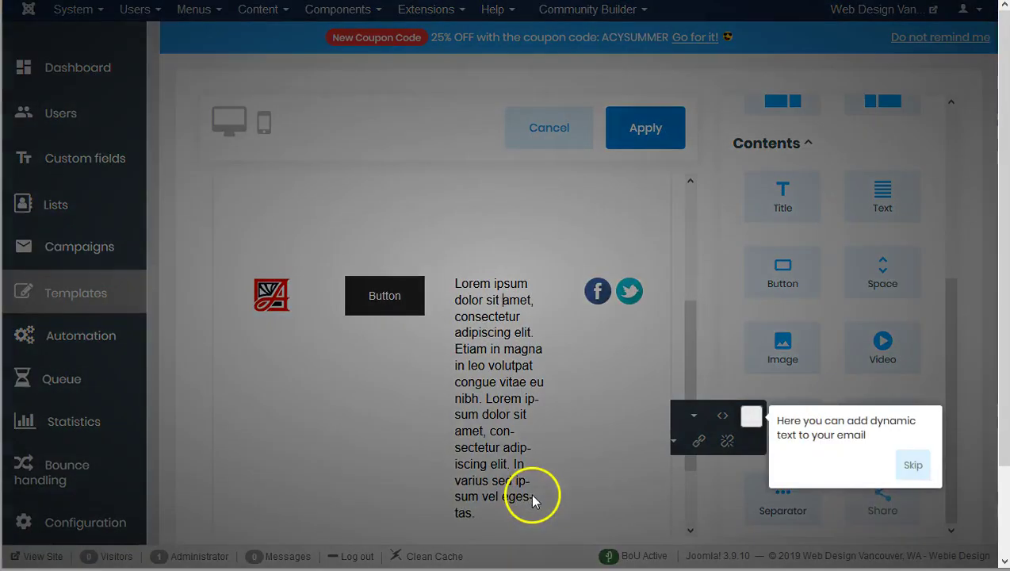
left_click(505, 476)
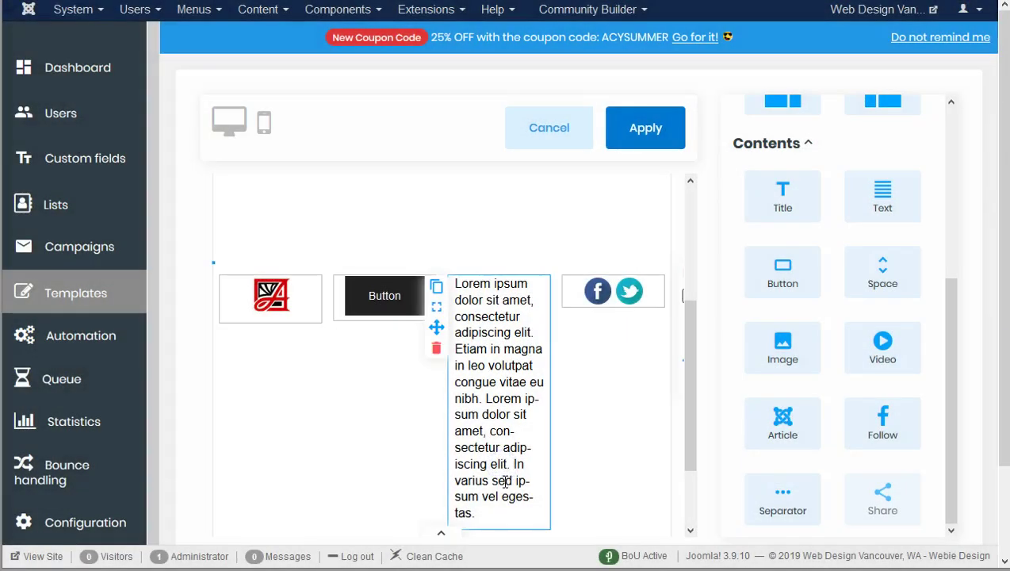
left_click_drag(481, 513, 464, 289)
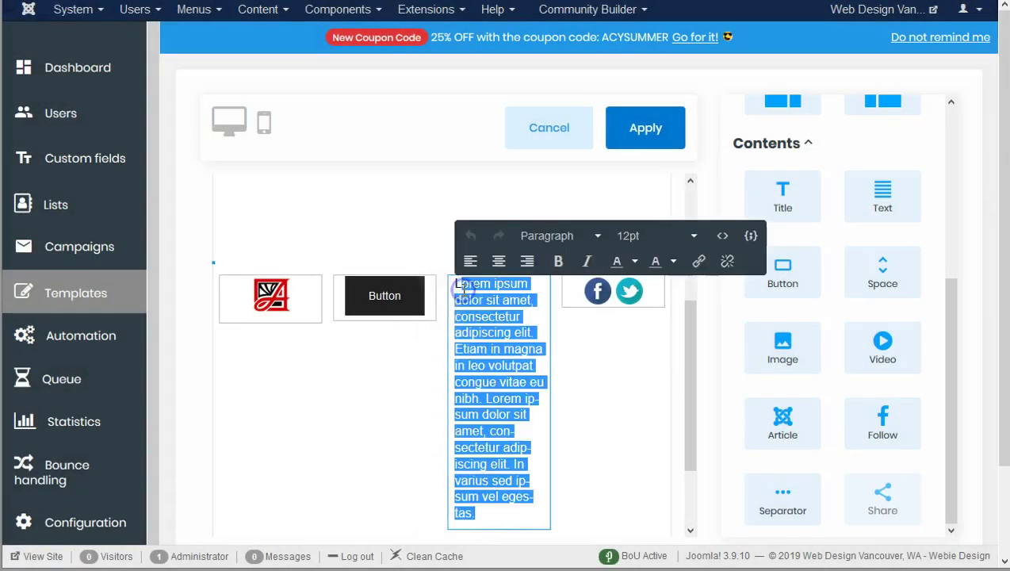
type("L")
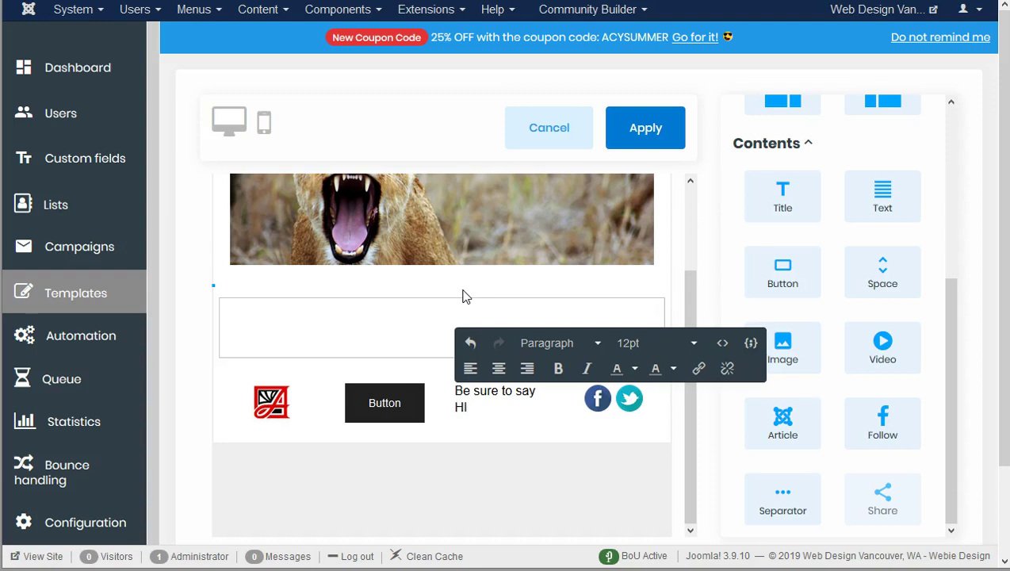
left_click(481, 327)
Step: Apply the template design and review the preview of the whole email
left_click(644, 127)
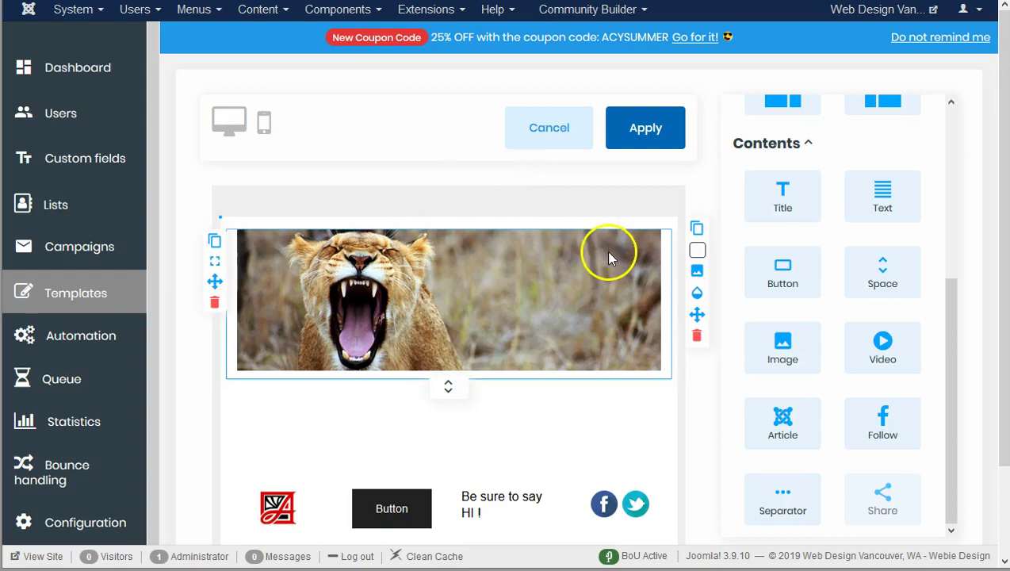
scroll(605, 250, "down", 2)
scroll(396, 341, "down", 3)
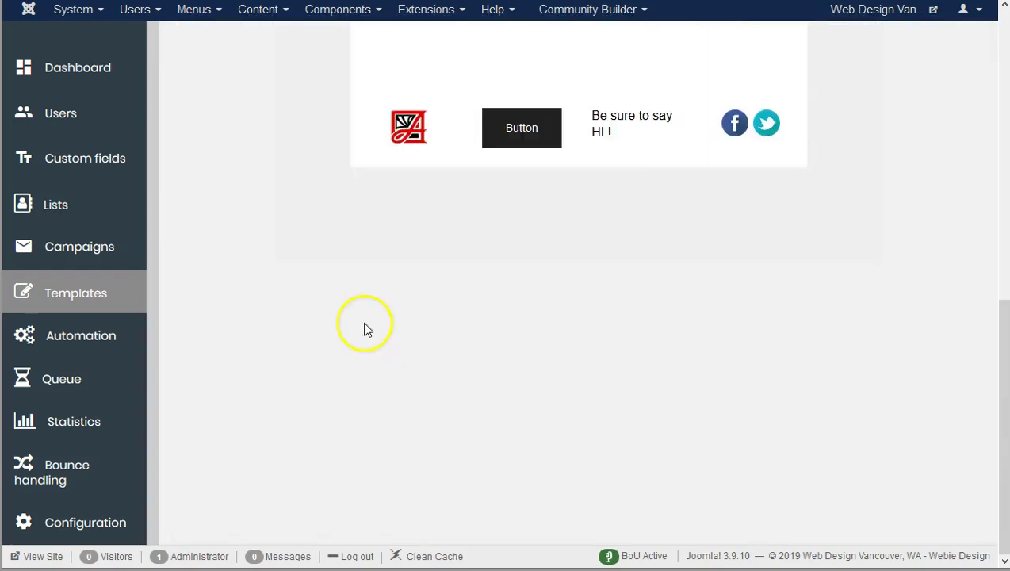
left_click(666, 238)
scroll(682, 230, "up", 3)
scroll(598, 349, "down", 4)
scroll(571, 372, "up", 2)
scroll(632, 285, "up", 5)
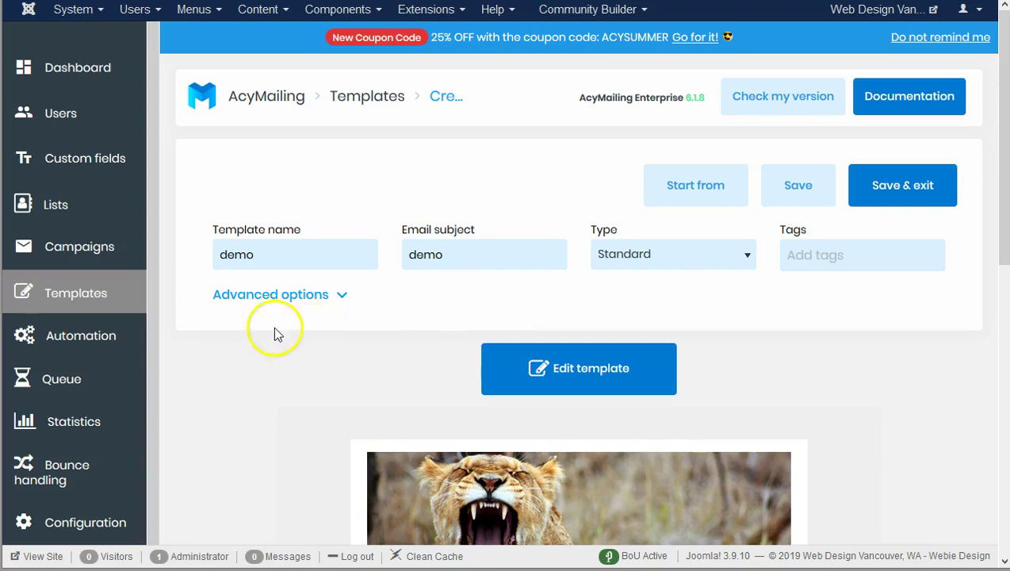
Step: Start a new campaign based on the demo template and skip the tip about dynamic text
left_click(93, 253)
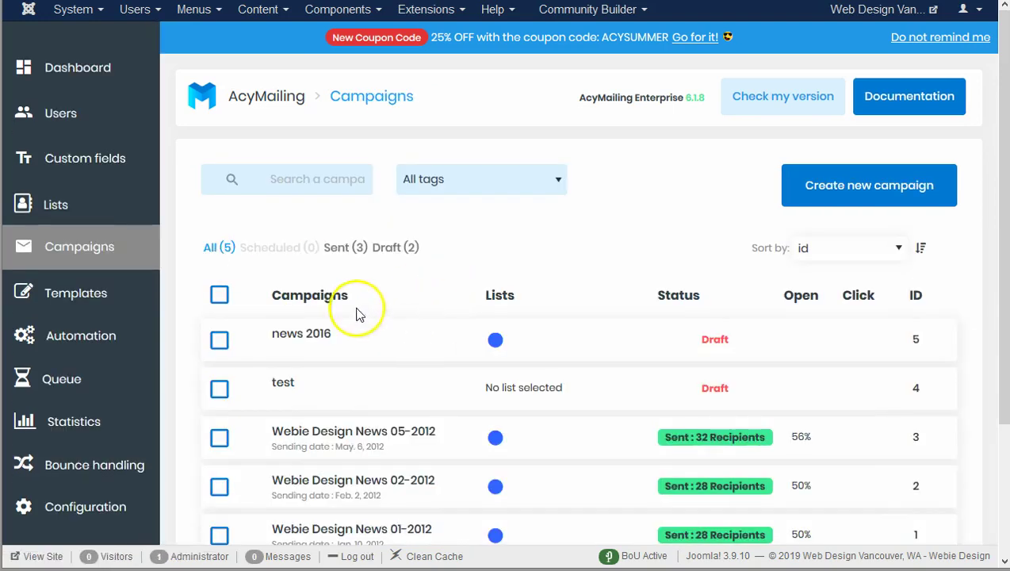
left_click(864, 182)
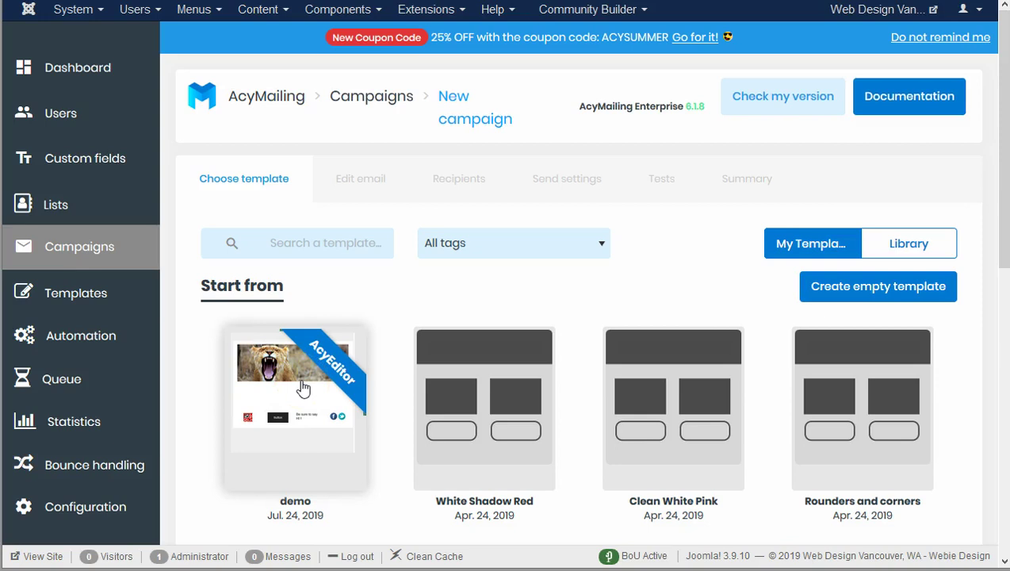
left_click(302, 385)
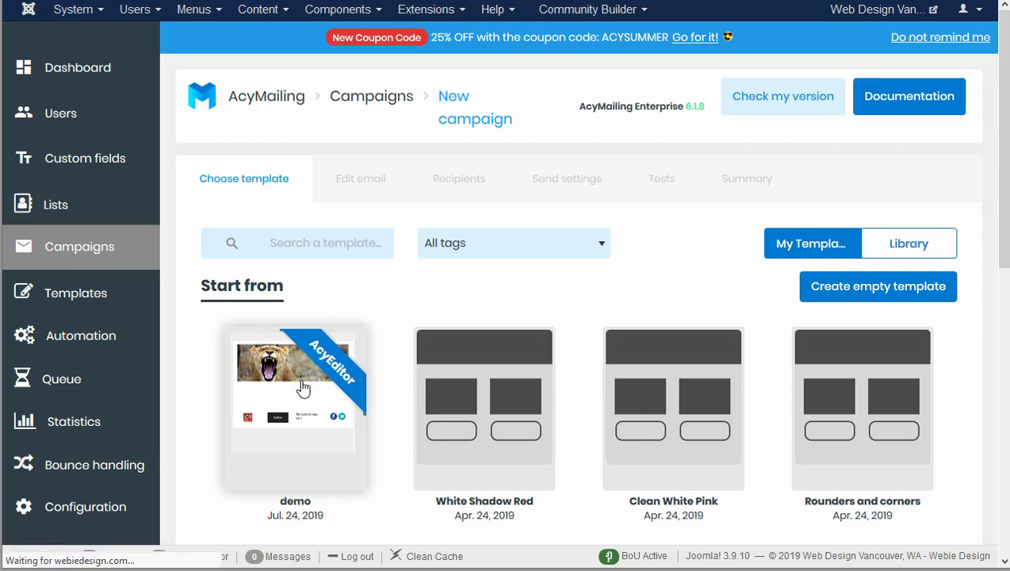
left_click(510, 404)
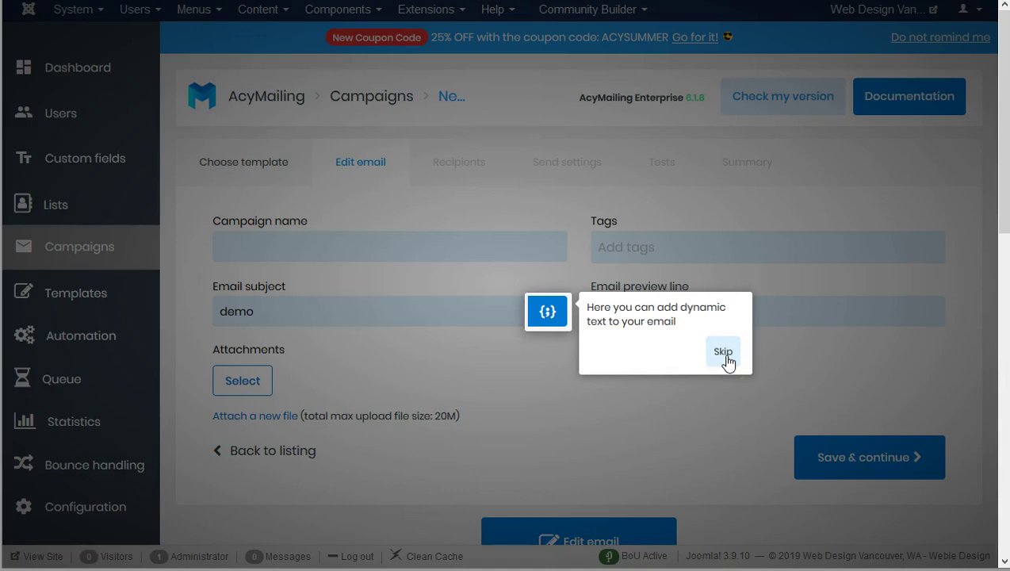
left_click(727, 355)
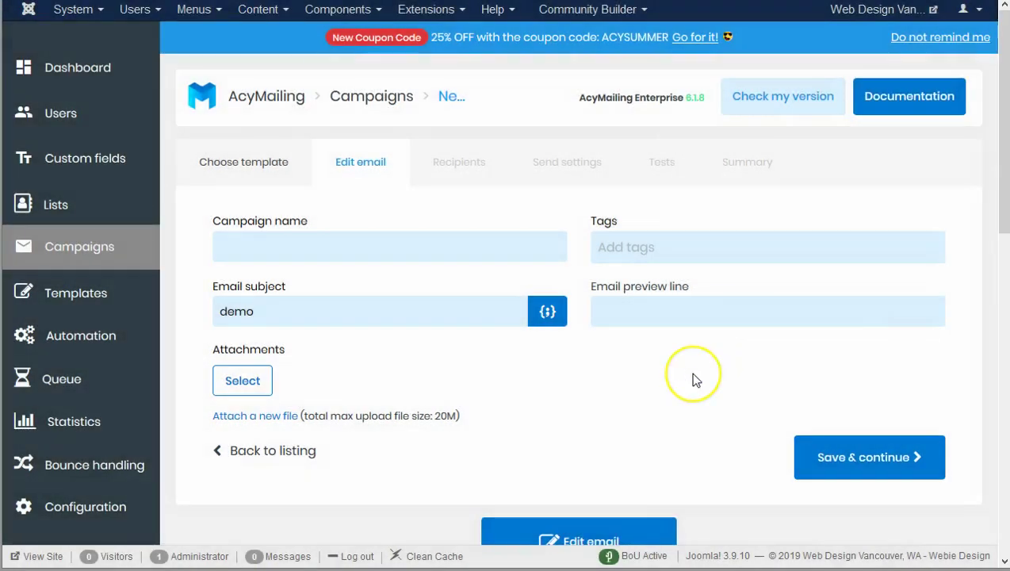
Step: Open the campaign's email in the editor and insert a three-column block directly below the lion image
scroll(691, 373, "down", 5)
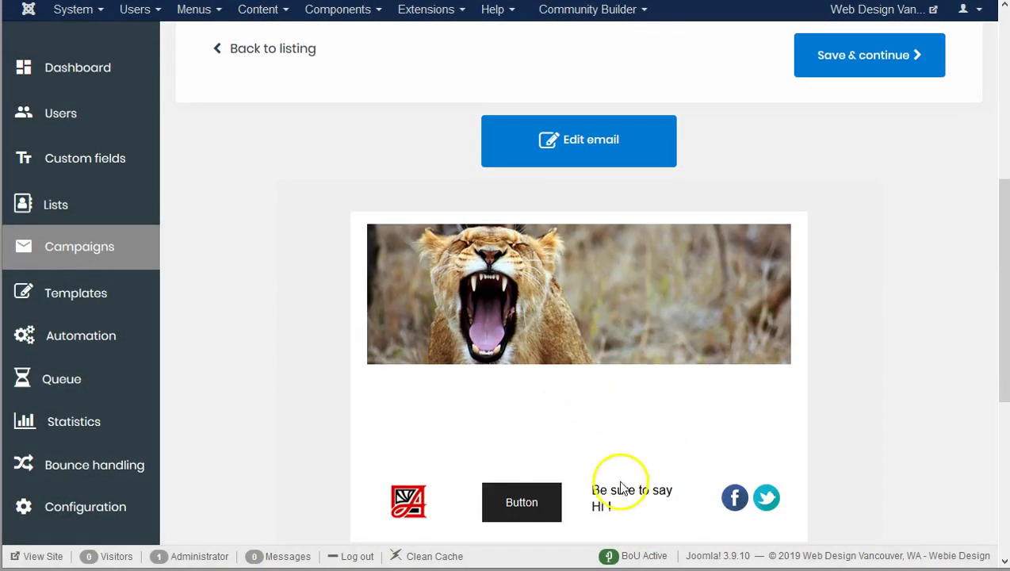
scroll(614, 494, "down", 3)
scroll(626, 444, "up", 4)
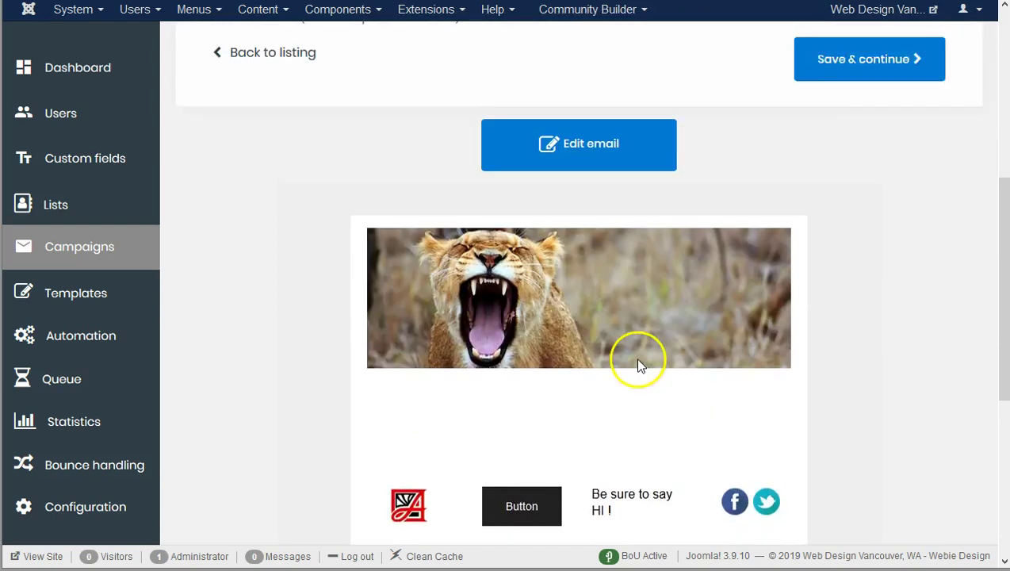
left_click(585, 230)
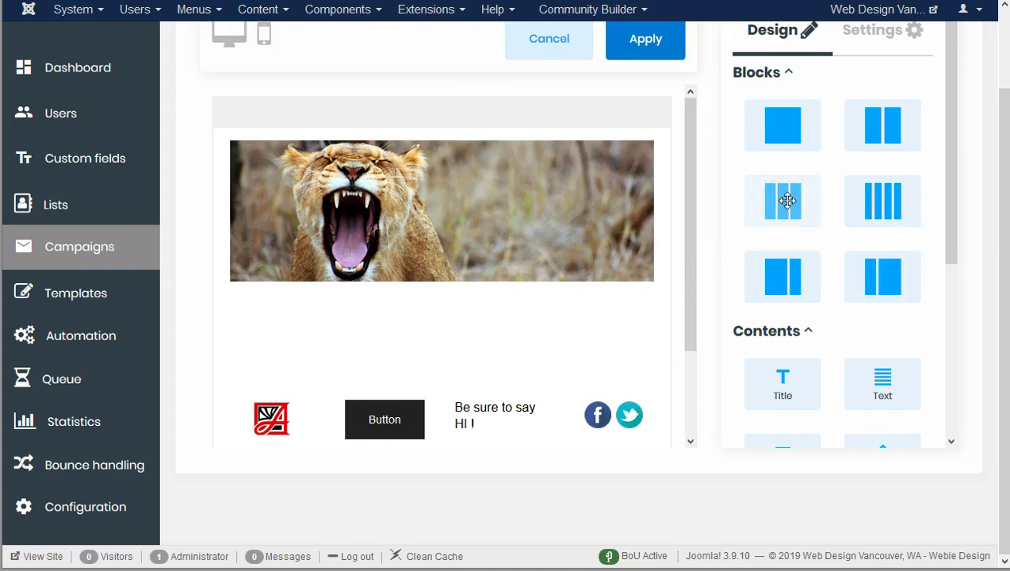
left_click_drag(788, 201, 444, 321)
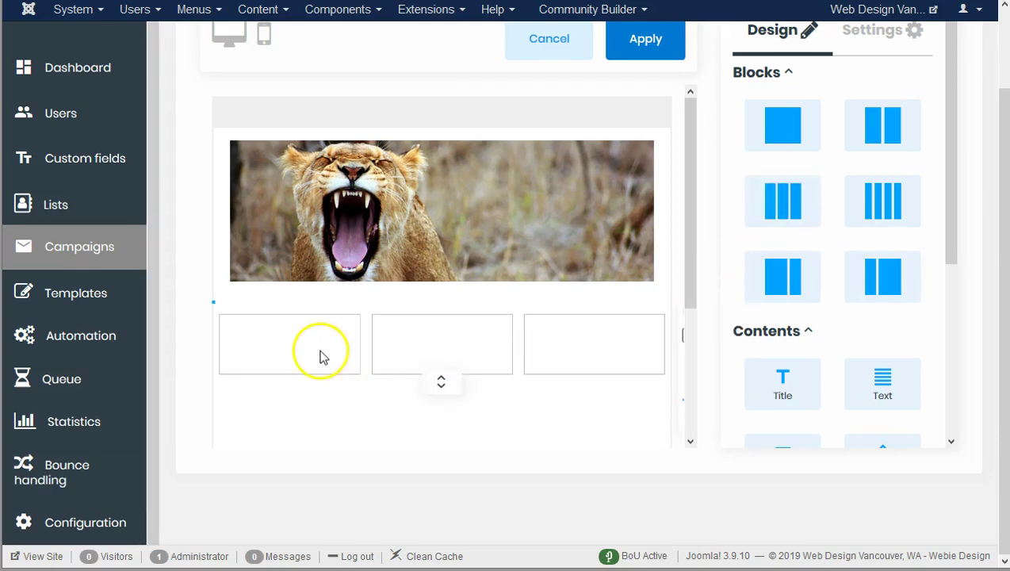
left_click(211, 211)
Step: Preview the whole email in the smartphone view and return to the editor
scroll(515, 317, "up", 3)
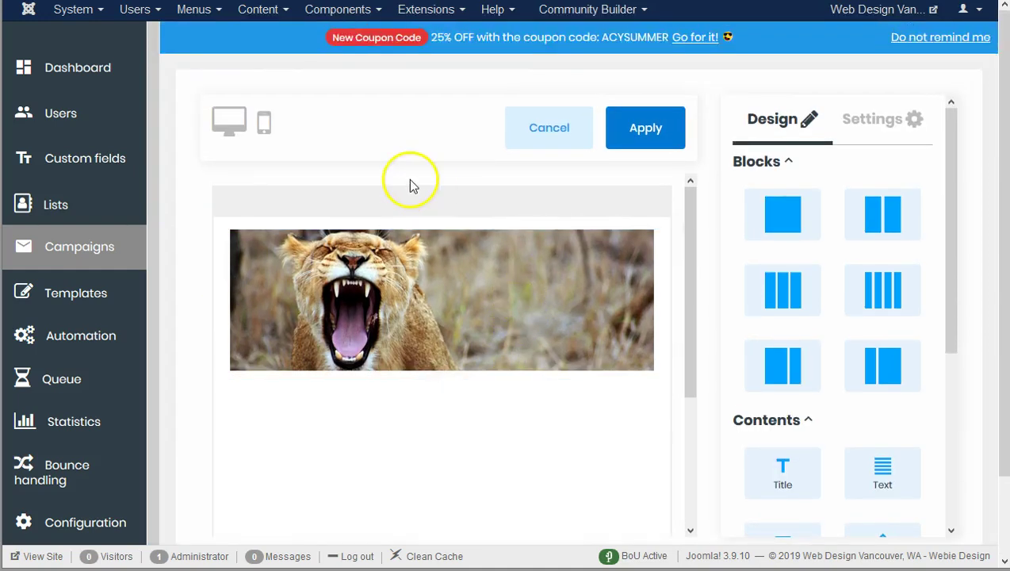
left_click(264, 123)
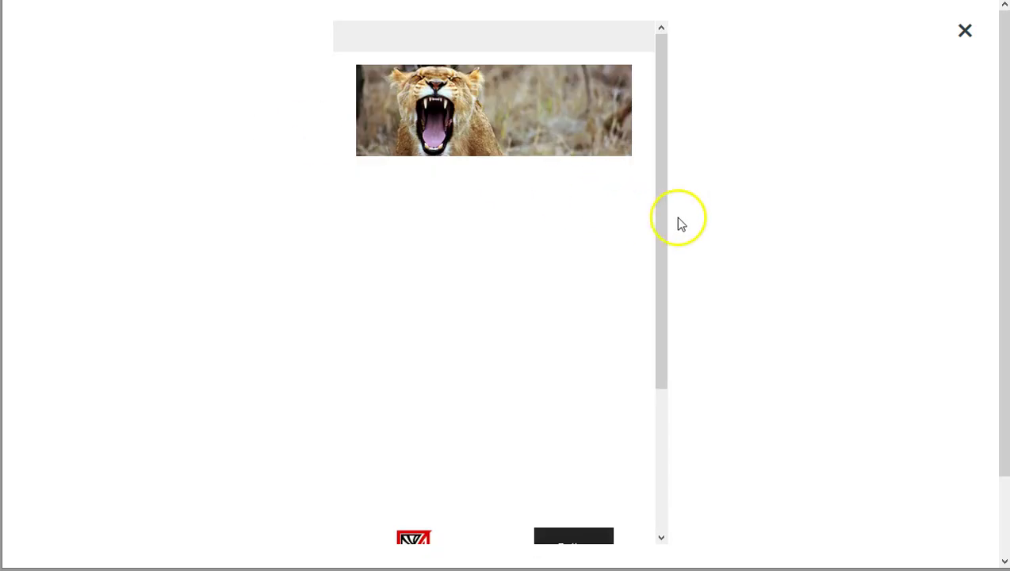
left_click_drag(665, 222, 662, 471)
left_click_drag(661, 327, 661, 185)
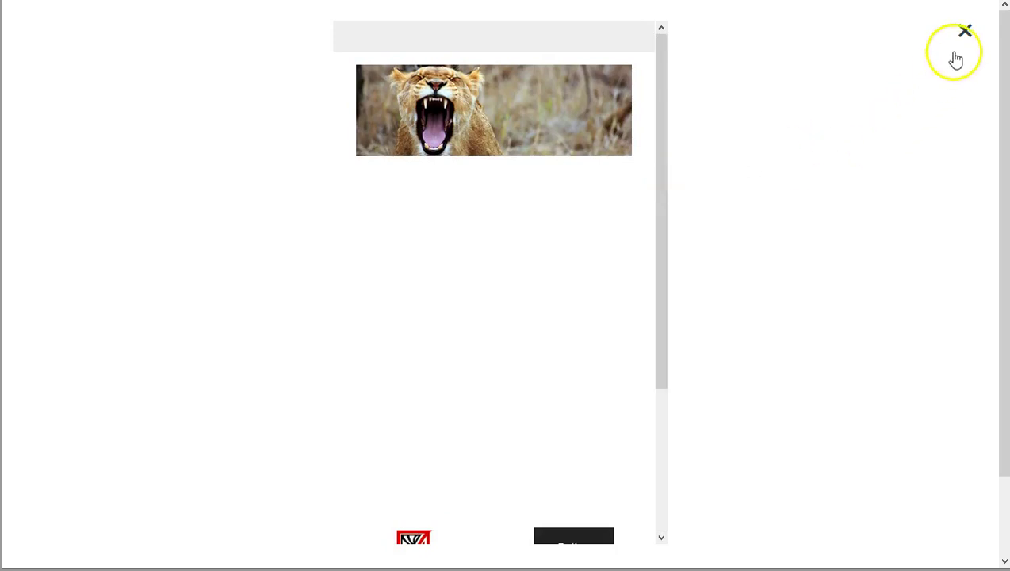
left_click(965, 30)
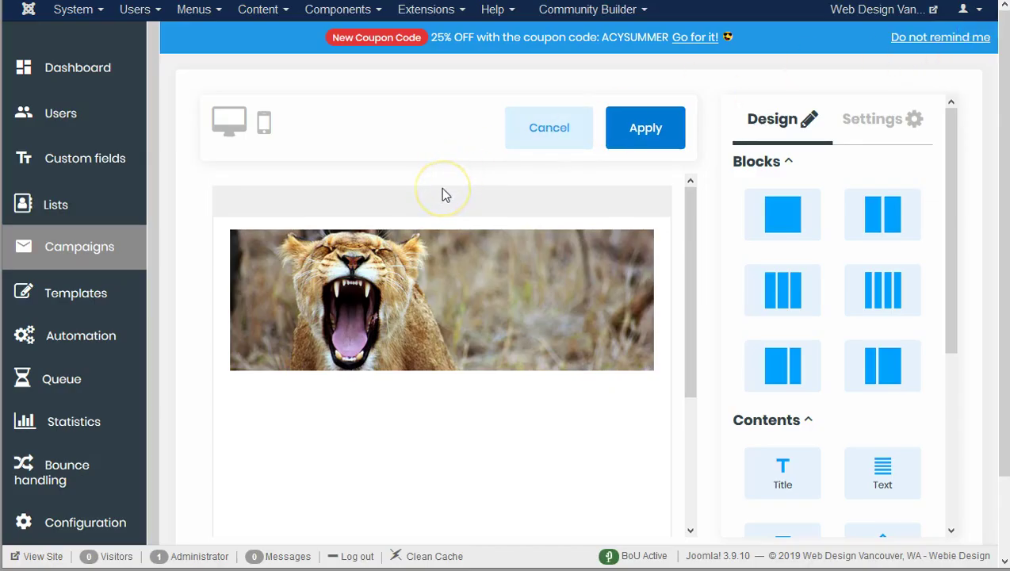